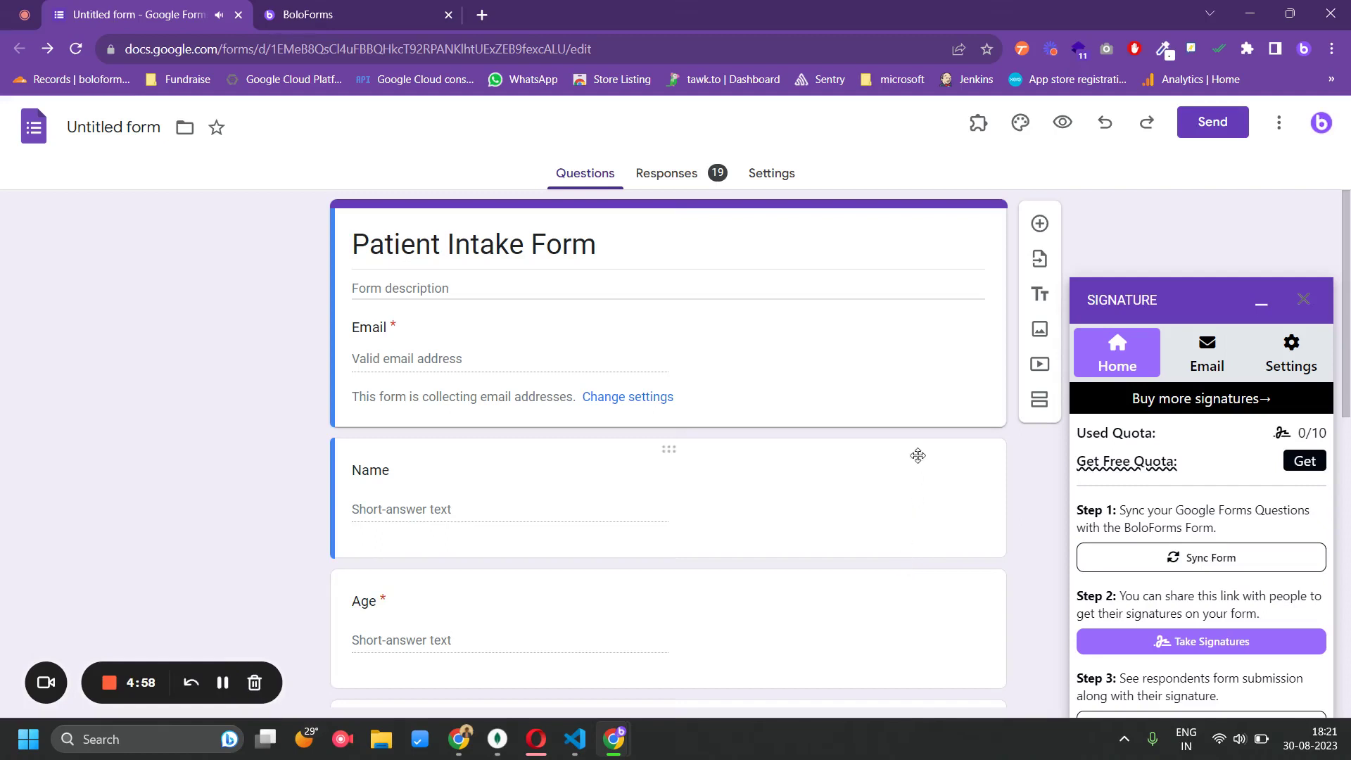
Open the Signature by BoloForms add-on and sync the Patient Intake Form's questions
{"action": "left_click", "coordinate": [978, 125]}
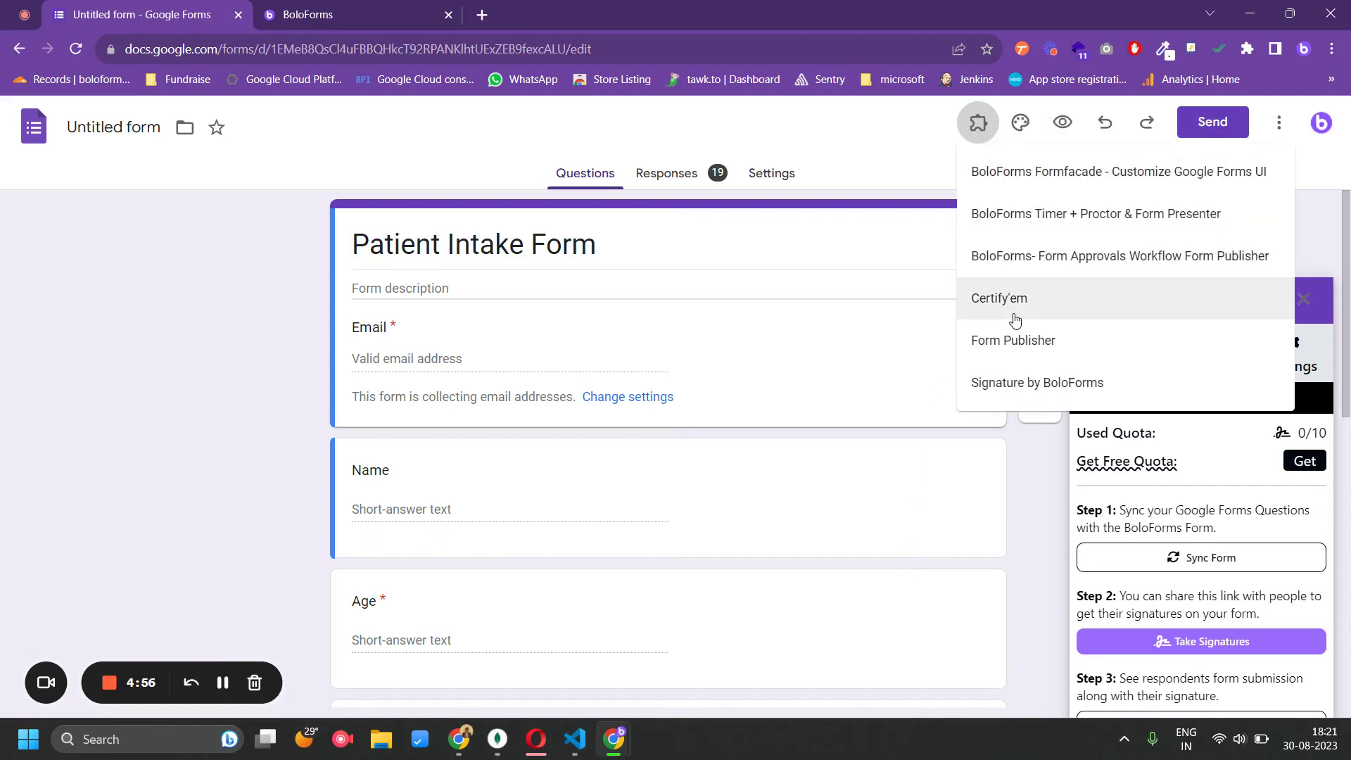
{"action": "left_click", "coordinate": [1024, 384]}
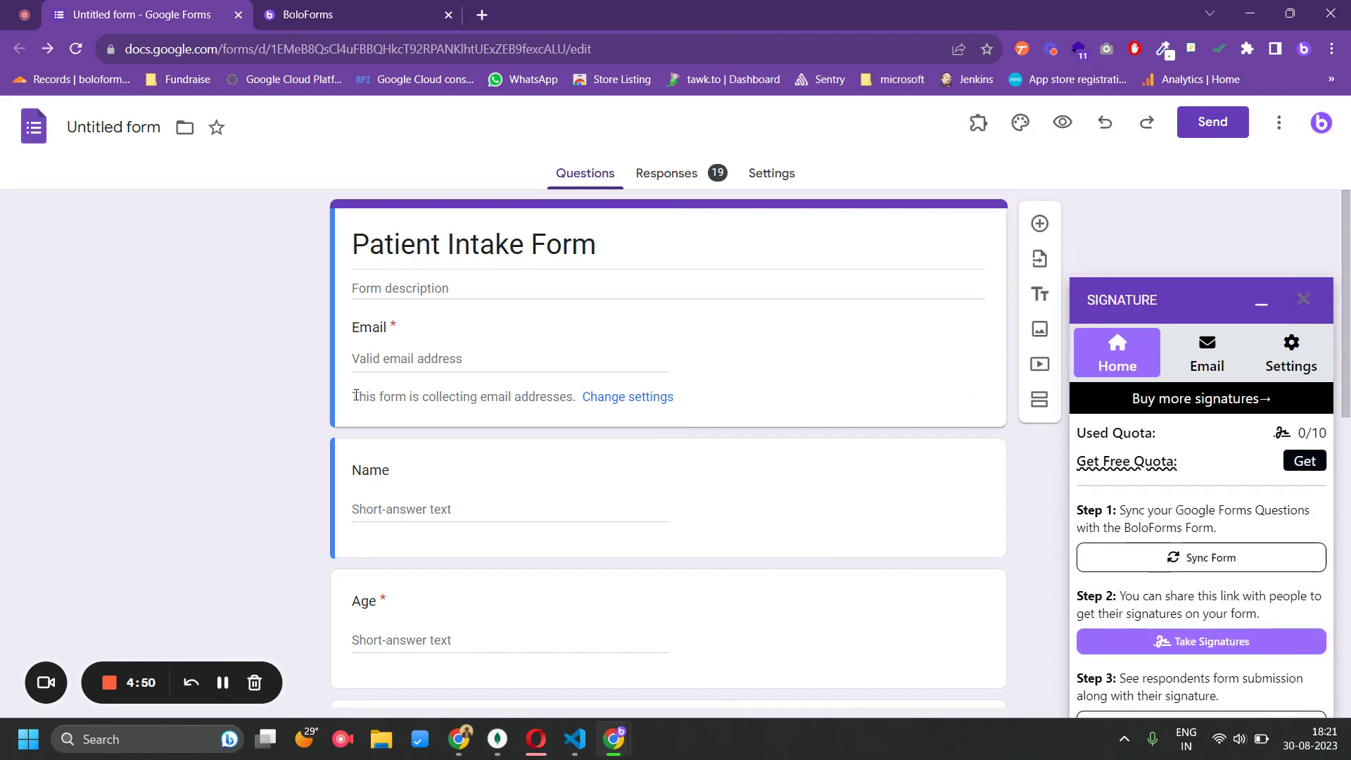
{"action": "scroll", "coordinate": [359, 401], "scroll_direction": "down", "scroll_amount": 3}
{"action": "scroll", "coordinate": [366, 412], "scroll_direction": "down", "scroll_amount": 3}
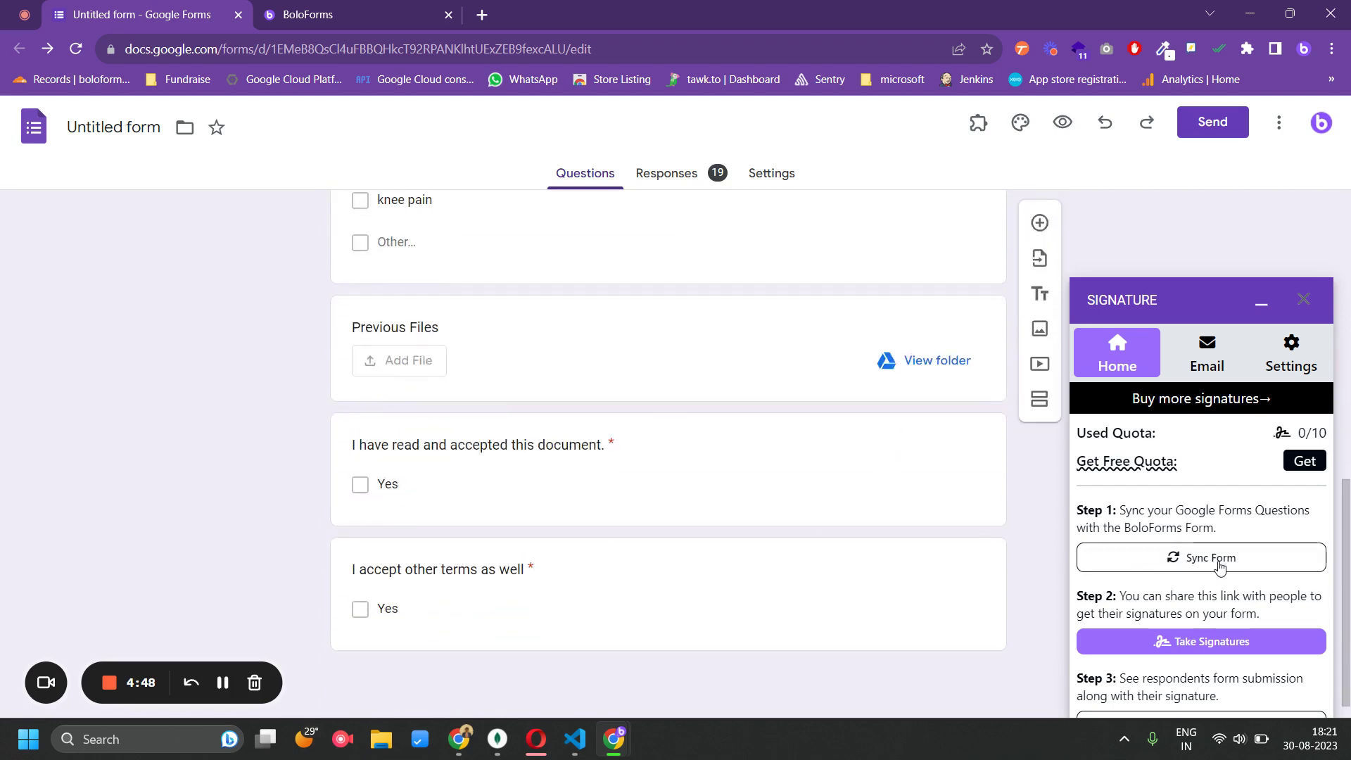
{"action": "left_click", "coordinate": [1161, 558]}
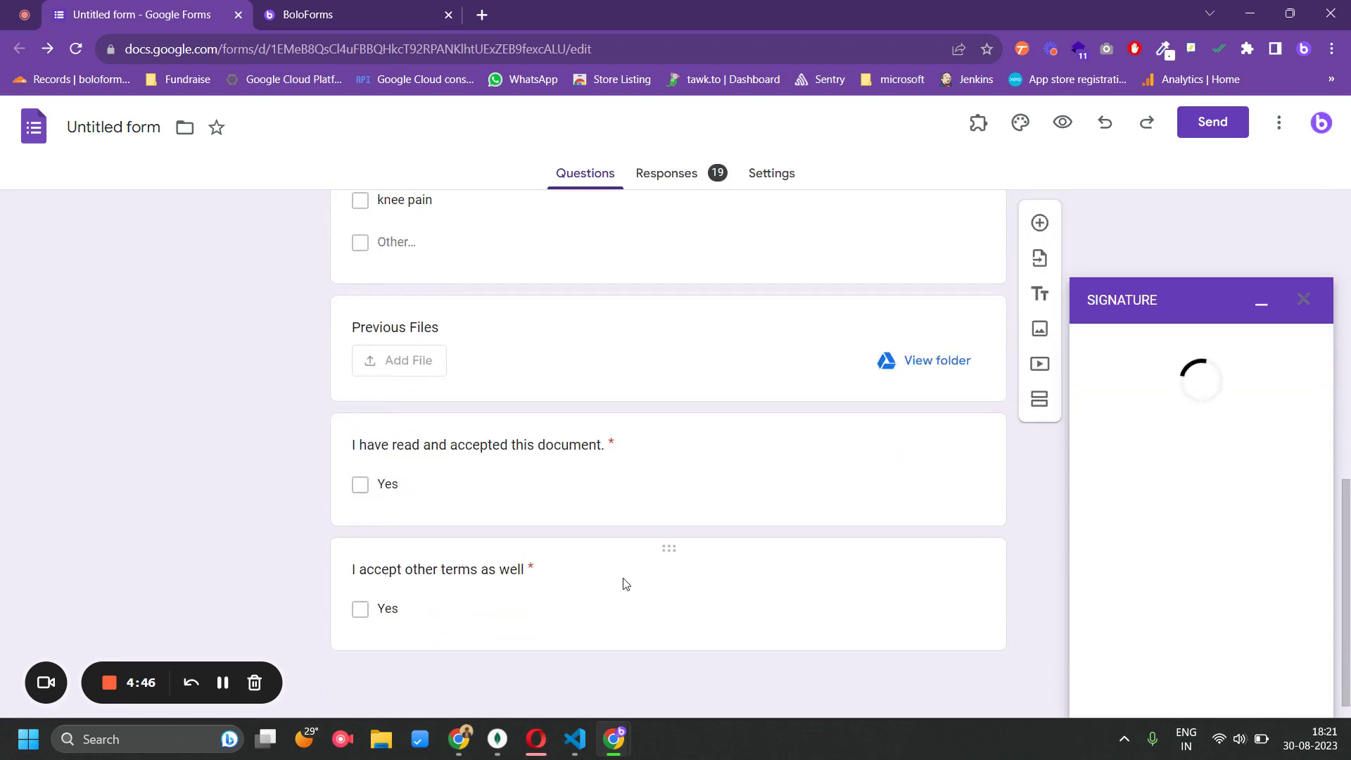
{"action": "scroll", "coordinate": [396, 585], "scroll_direction": "up", "scroll_amount": 2}
{"action": "scroll", "coordinate": [410, 569], "scroll_direction": "up", "scroll_amount": 5}
{"action": "scroll", "coordinate": [411, 569], "scroll_direction": "down", "scroll_amount": 3}
{"action": "scroll", "coordinate": [416, 563], "scroll_direction": "down", "scroll_amount": 3}
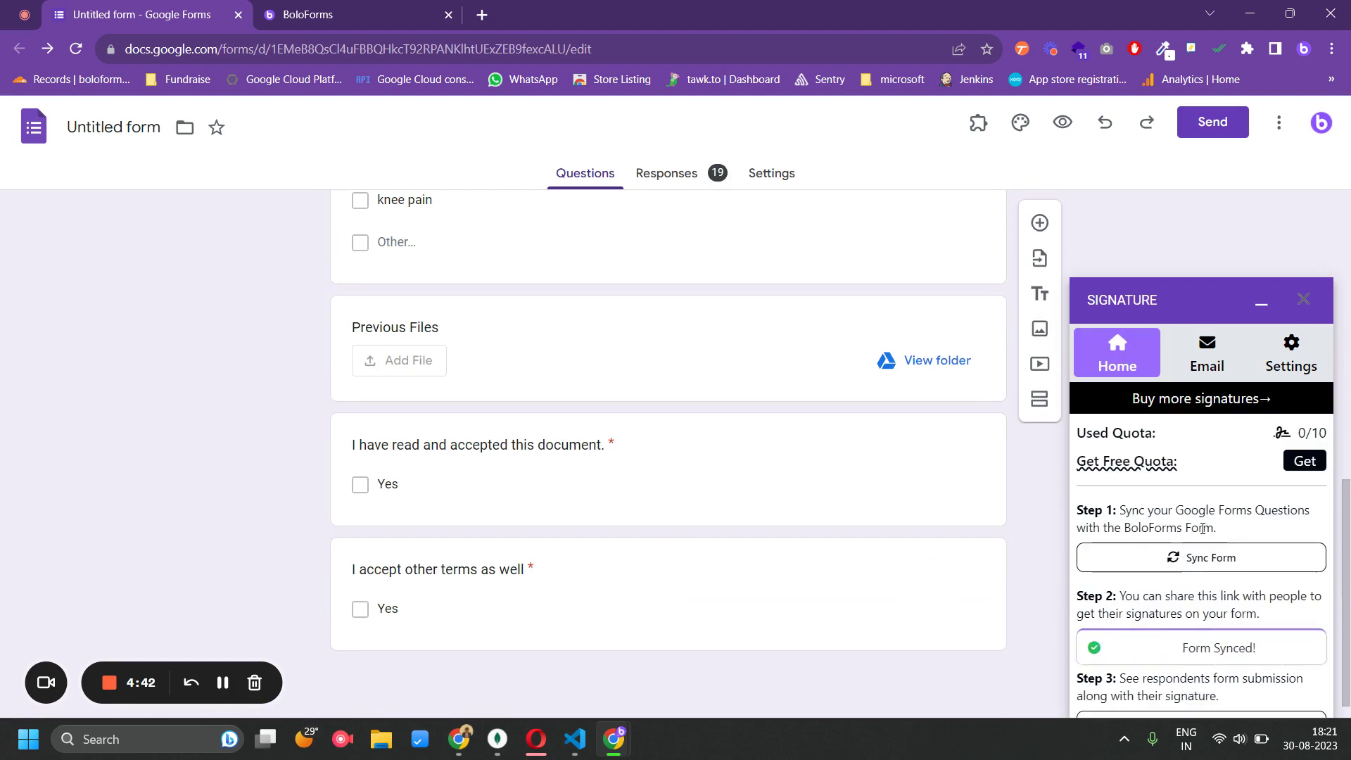
{"action": "scroll", "coordinate": [1193, 544], "scroll_direction": "down", "scroll_amount": 1}
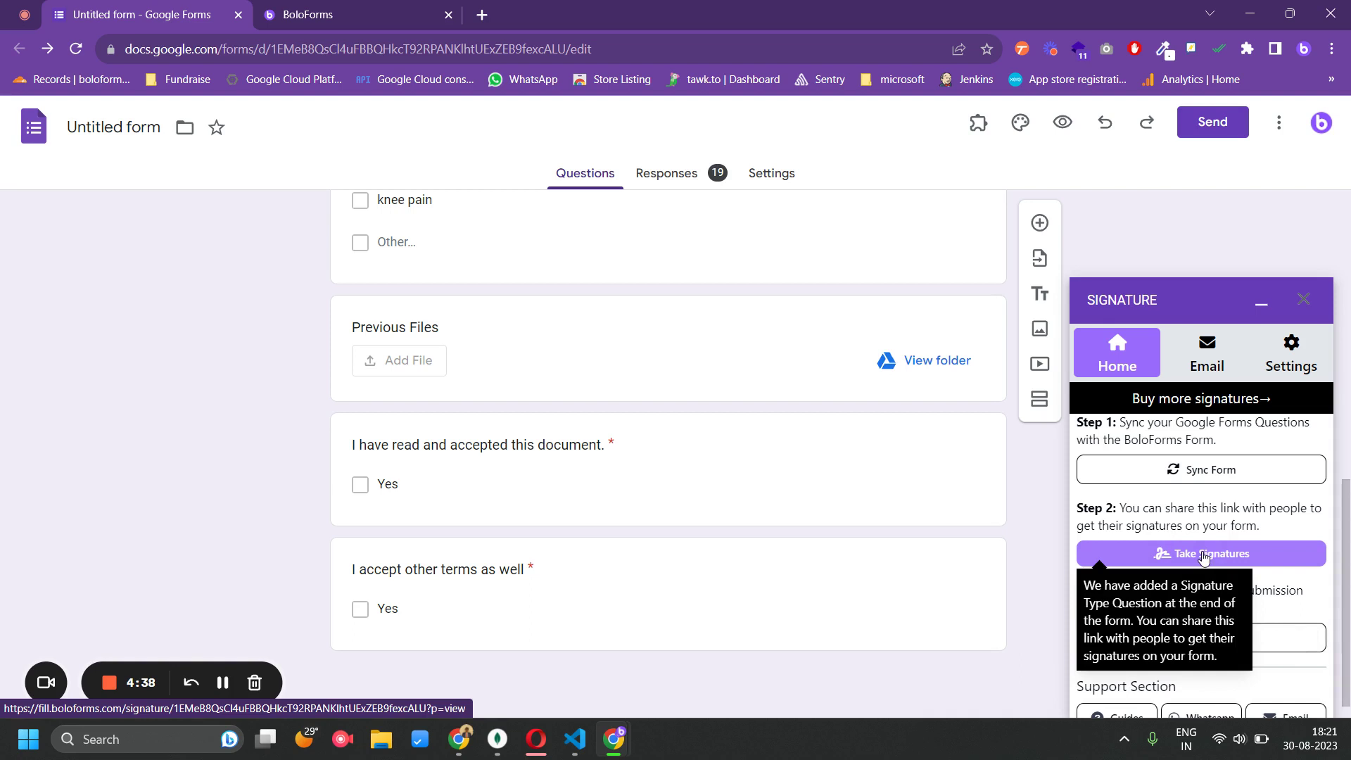
Open the BoloForms signature link and submit the filled, signed Patient Intake response
{"action": "left_click", "coordinate": [1204, 554]}
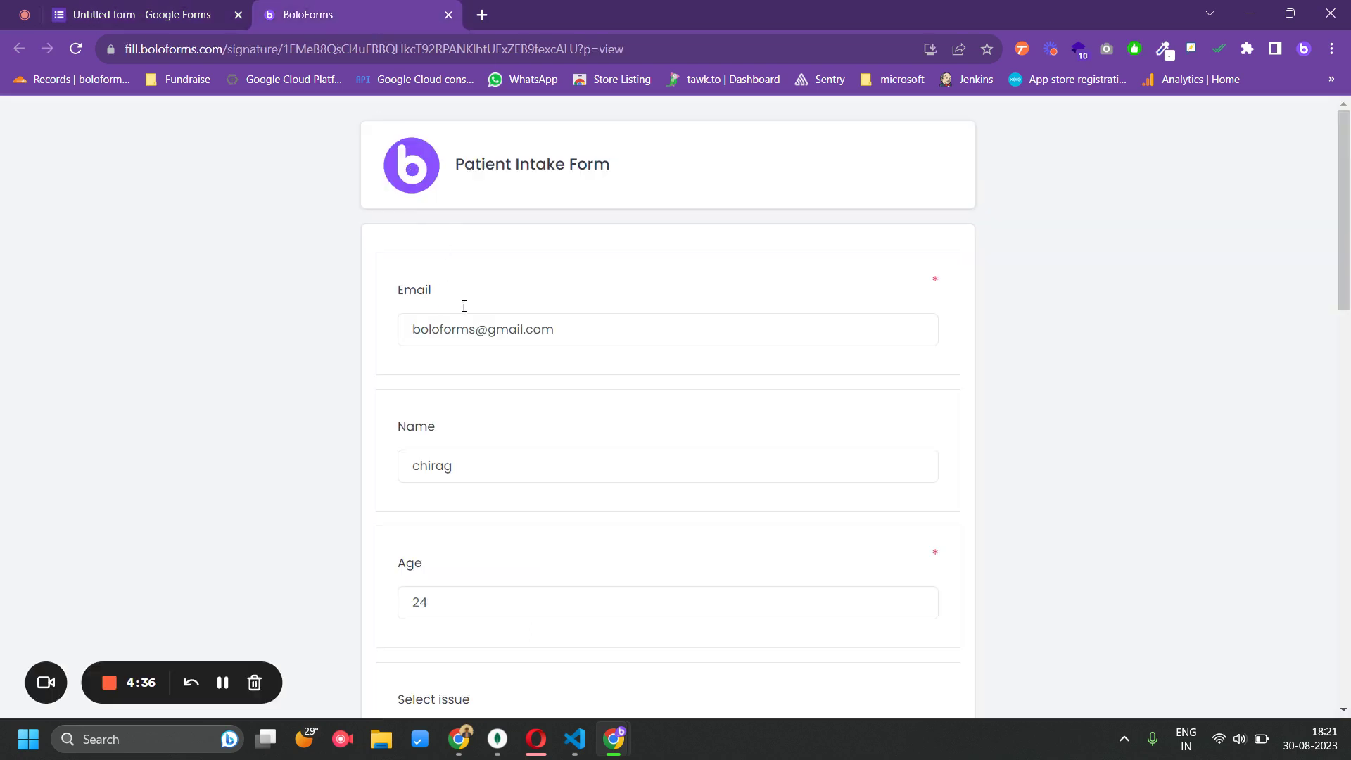
{"action": "scroll", "coordinate": [449, 306], "scroll_direction": "down", "scroll_amount": 3}
{"action": "scroll", "coordinate": [450, 306], "scroll_direction": "down", "scroll_amount": 3}
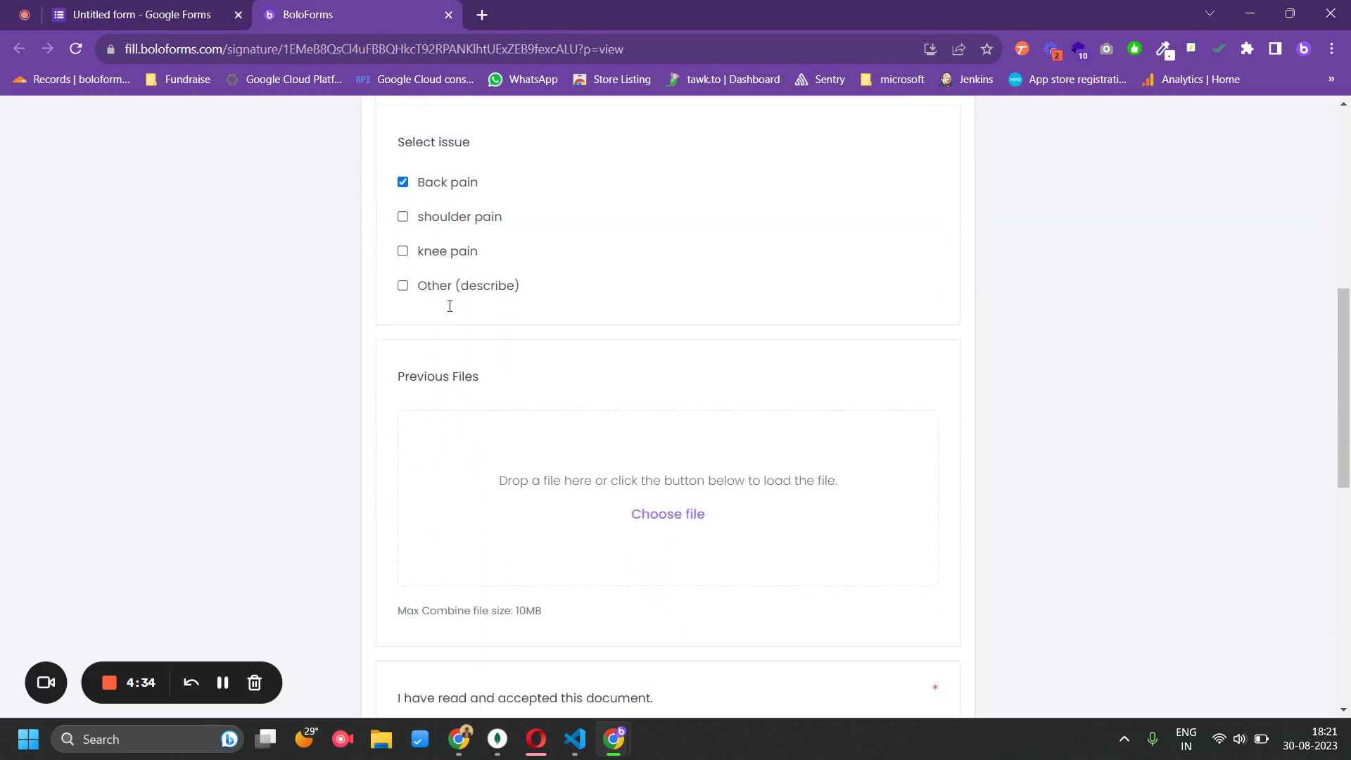
{"action": "scroll", "coordinate": [465, 274], "scroll_direction": "up", "scroll_amount": 5}
{"action": "scroll", "coordinate": [480, 295], "scroll_direction": "down", "scroll_amount": 1}
{"action": "scroll", "coordinate": [490, 329], "scroll_direction": "down", "scroll_amount": 5}
{"action": "scroll", "coordinate": [489, 335], "scroll_direction": "down", "scroll_amount": 2}
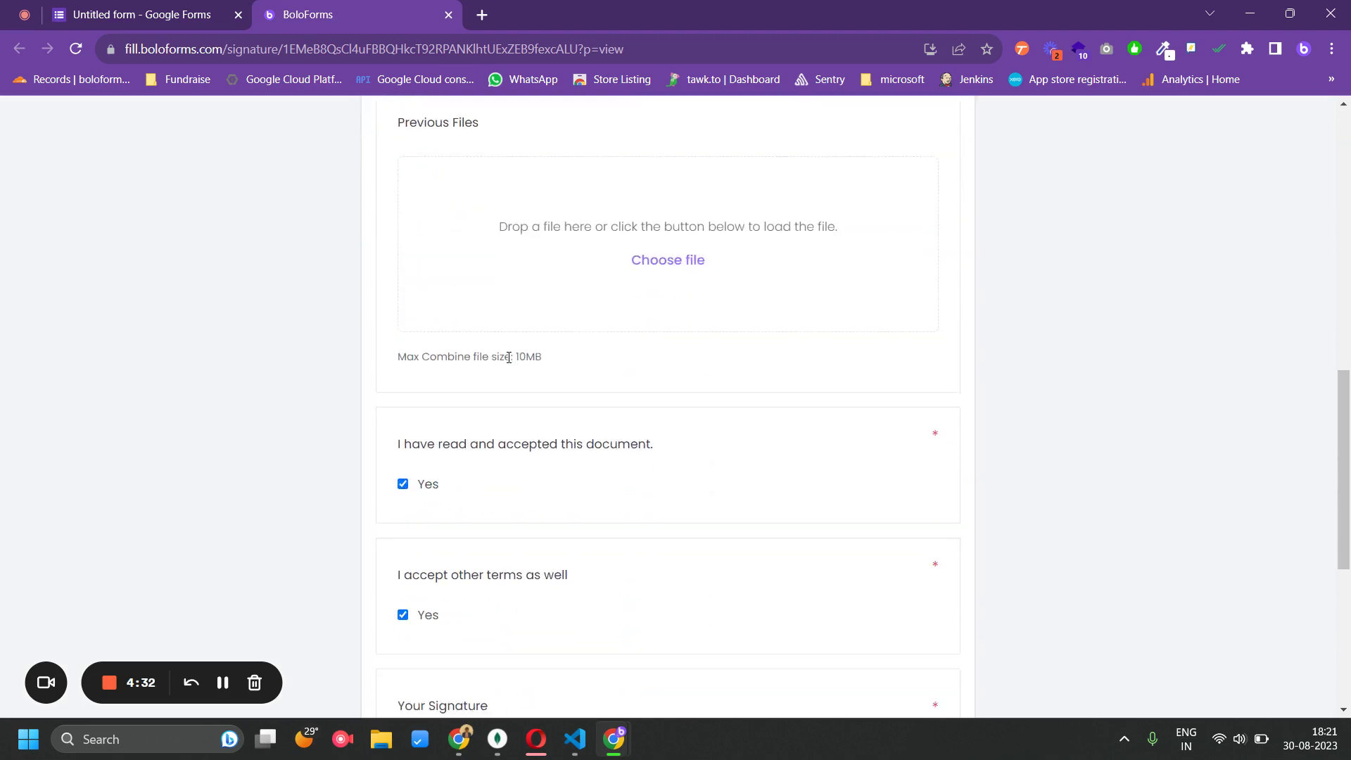
{"action": "scroll", "coordinate": [506, 356], "scroll_direction": "down", "scroll_amount": 4}
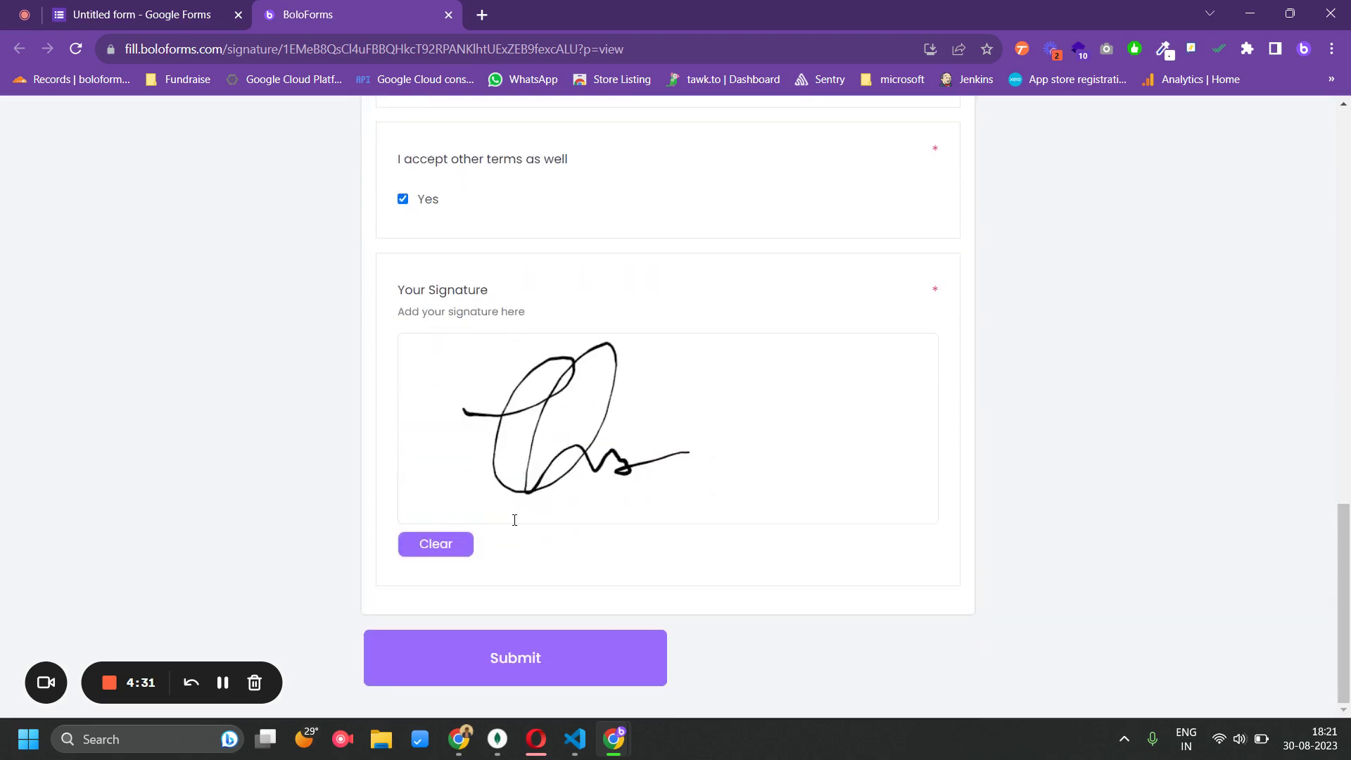
{"action": "left_click", "coordinate": [497, 656]}
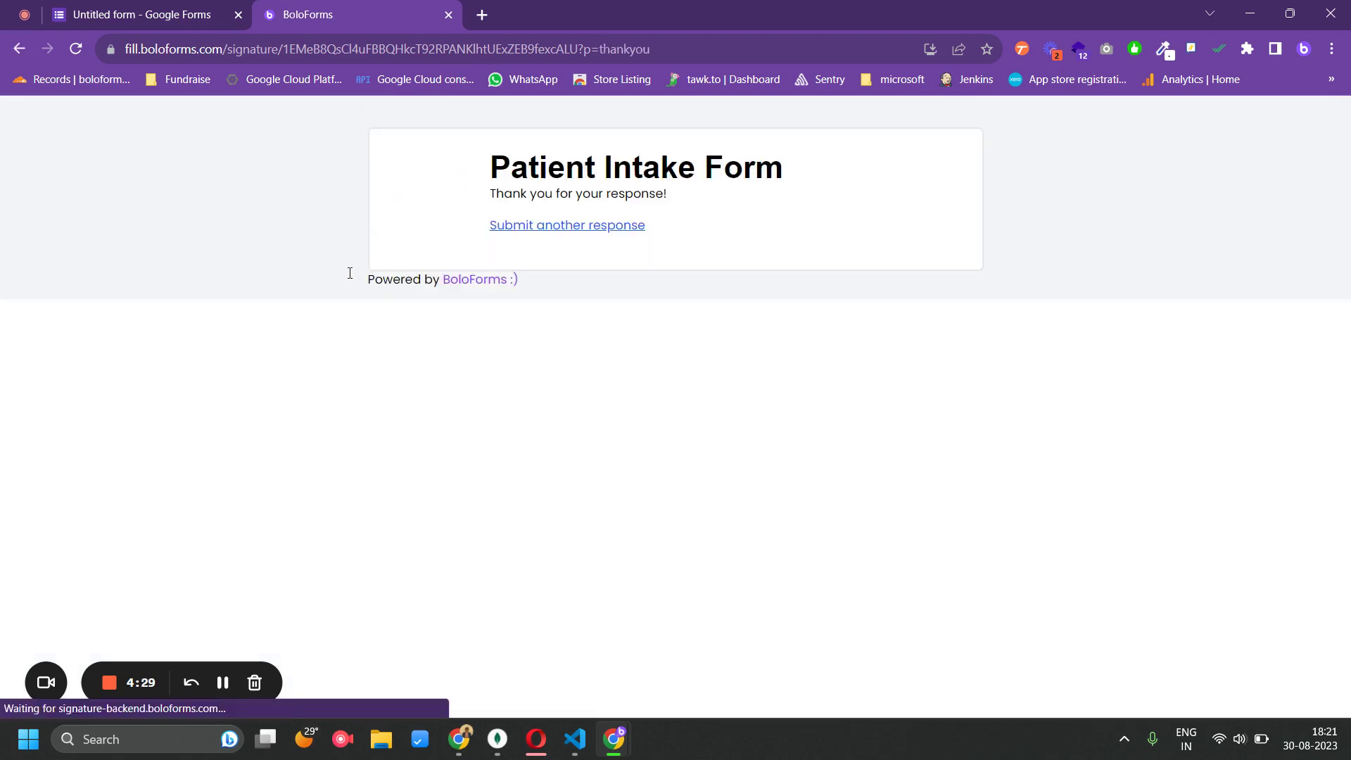
Return to the Google Forms editor to view the BoloForms responses table
{"action": "left_click", "coordinate": [183, 16]}
{"action": "scroll", "coordinate": [1209, 601], "scroll_direction": "down", "scroll_amount": 1}
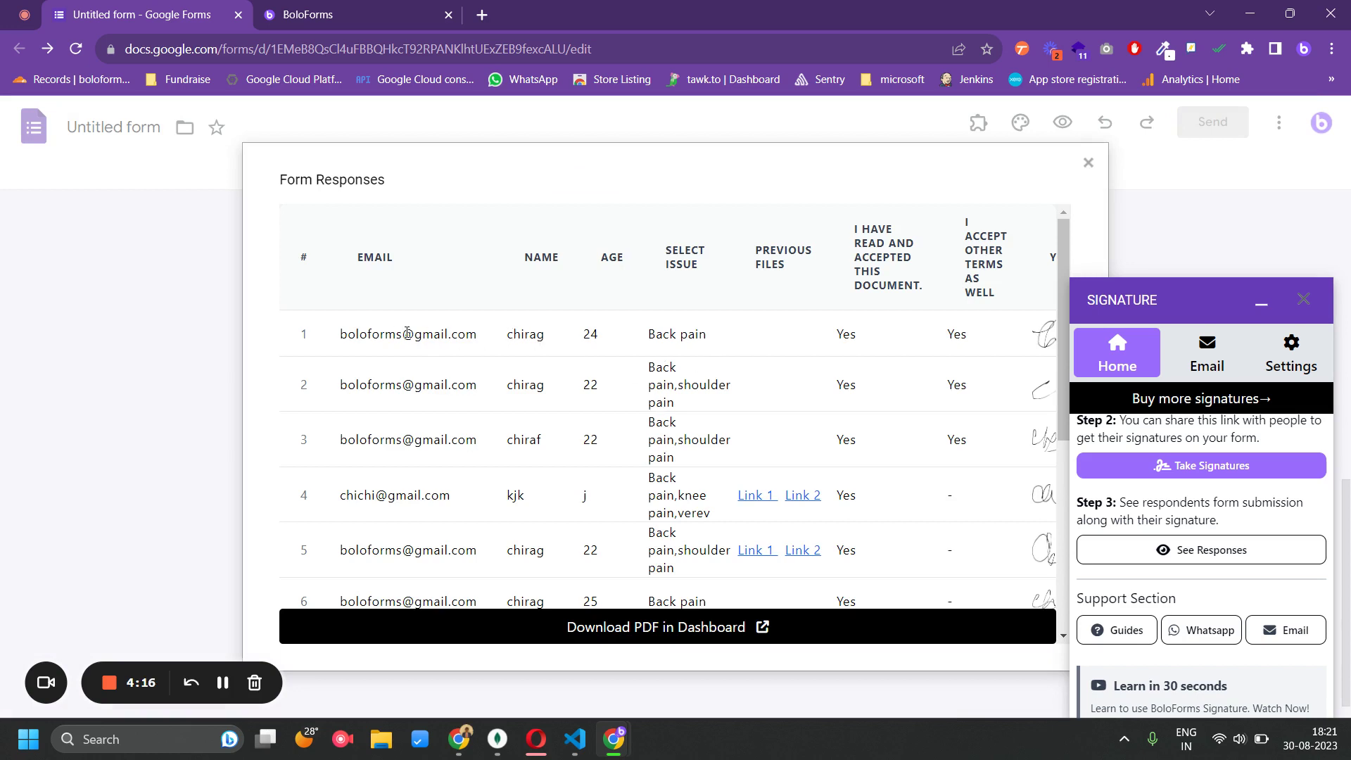
Scroll the first response row over to the Your Signature column, then clear the selection
{"action": "mouse_move", "coordinate": [358, 331]}
{"action": "left_mouse_down"}
{"action": "mouse_move", "coordinate": [967, 334]}
{"action": "mouse_move", "coordinate": [302, 341]}
{"action": "left_mouse_up"}
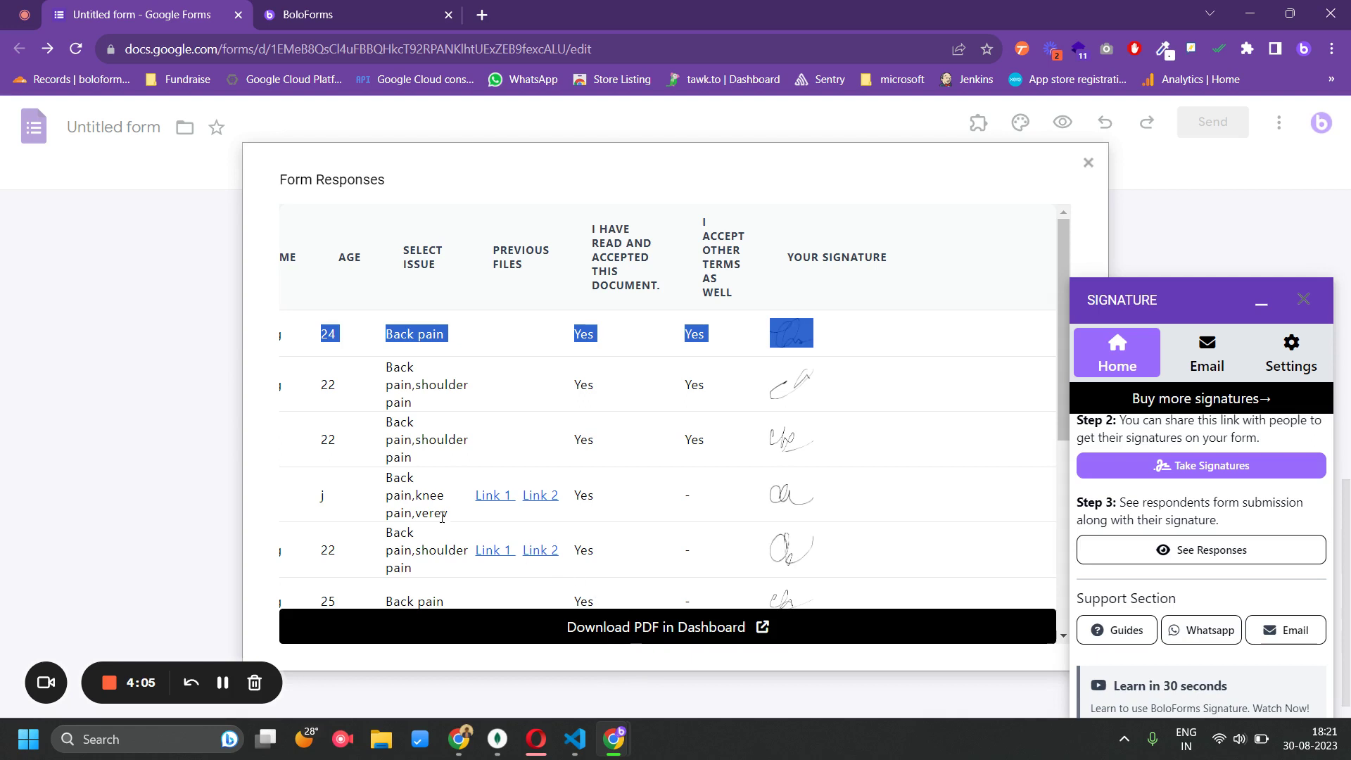
{"action": "left_click", "coordinate": [433, 489]}
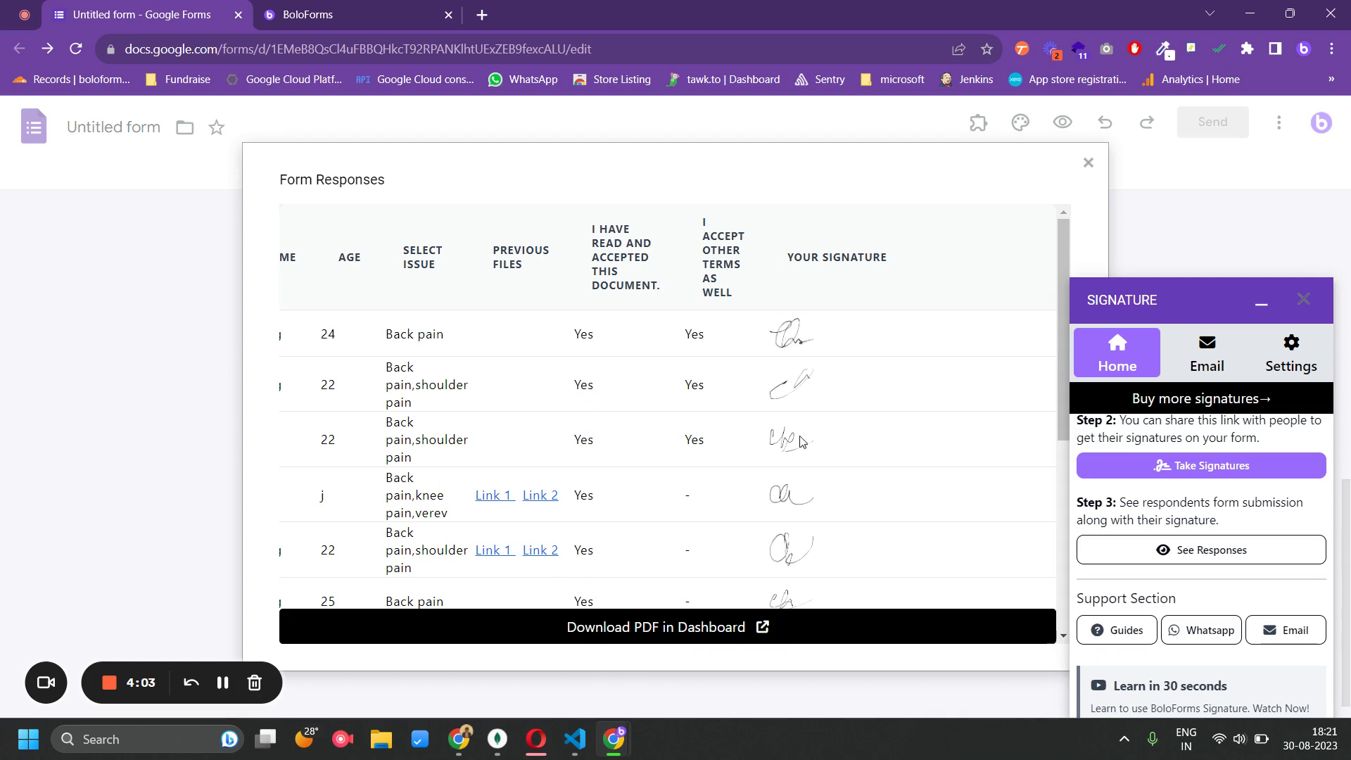